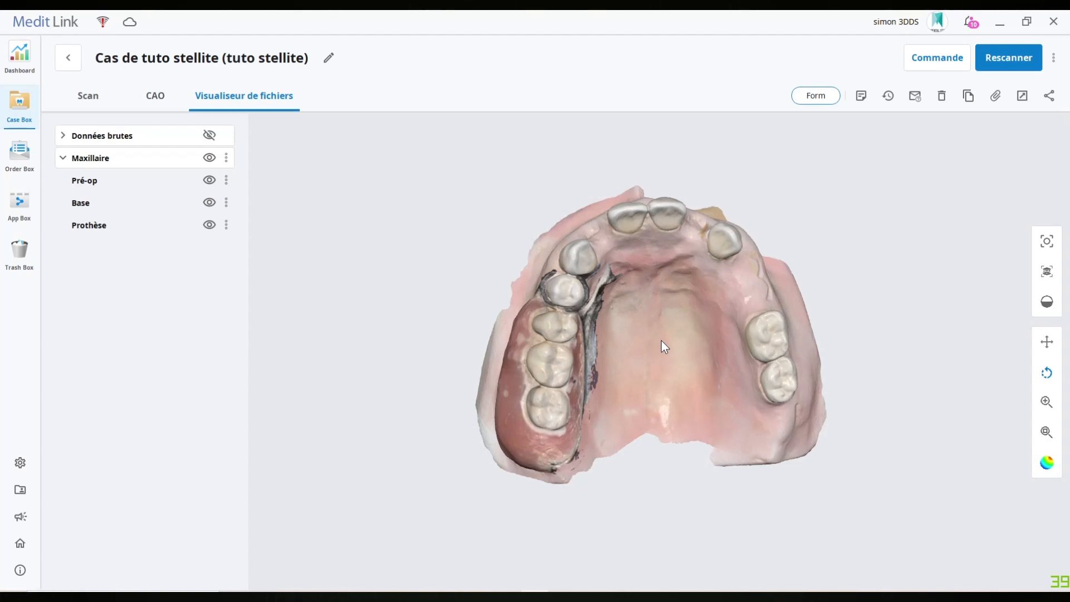
# Hide the Base and Pré-op models to examine the Prothèse scan alone from different sides.
pyautogui.click(209, 203)
pyautogui.click(209, 180)
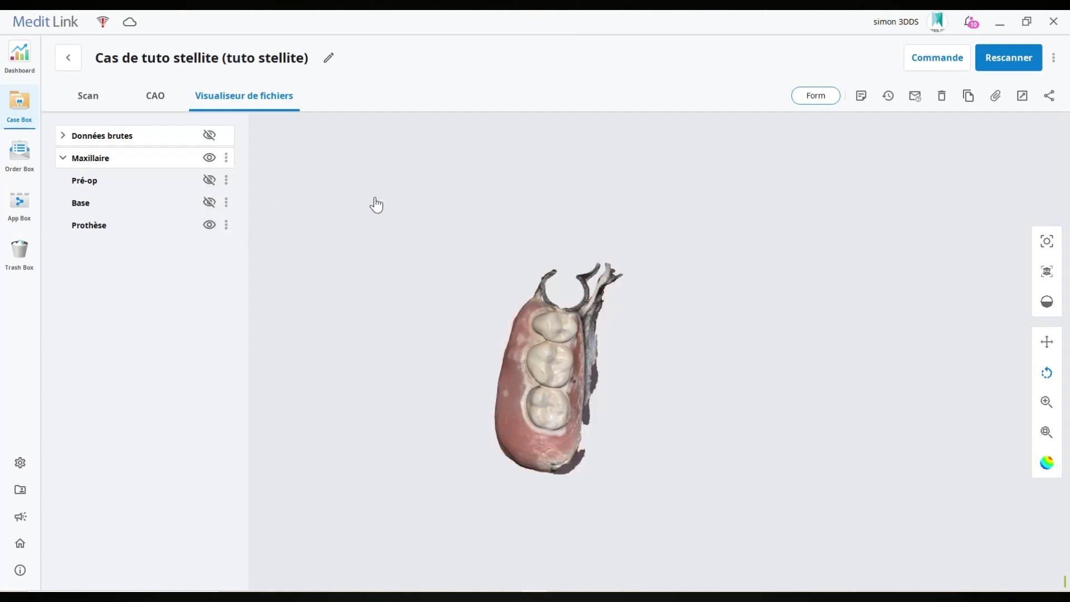
pyautogui.moveTo(709, 245); pyautogui.dragTo(273, 245)
# Show the Base model, hide Prothèse and toggle Pré-op to compare the prepared teeth with the pre-operative state.
pyautogui.click(209, 202)
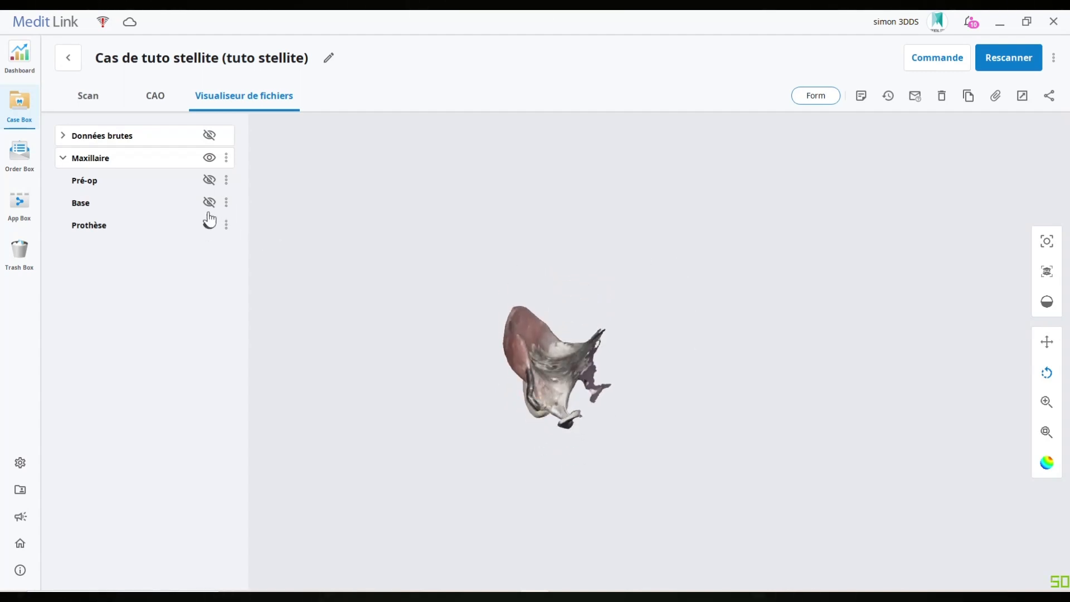
pyautogui.click(210, 224)
pyautogui.moveTo(513, 406); pyautogui.dragTo(687, 417)
pyautogui.click(214, 186)
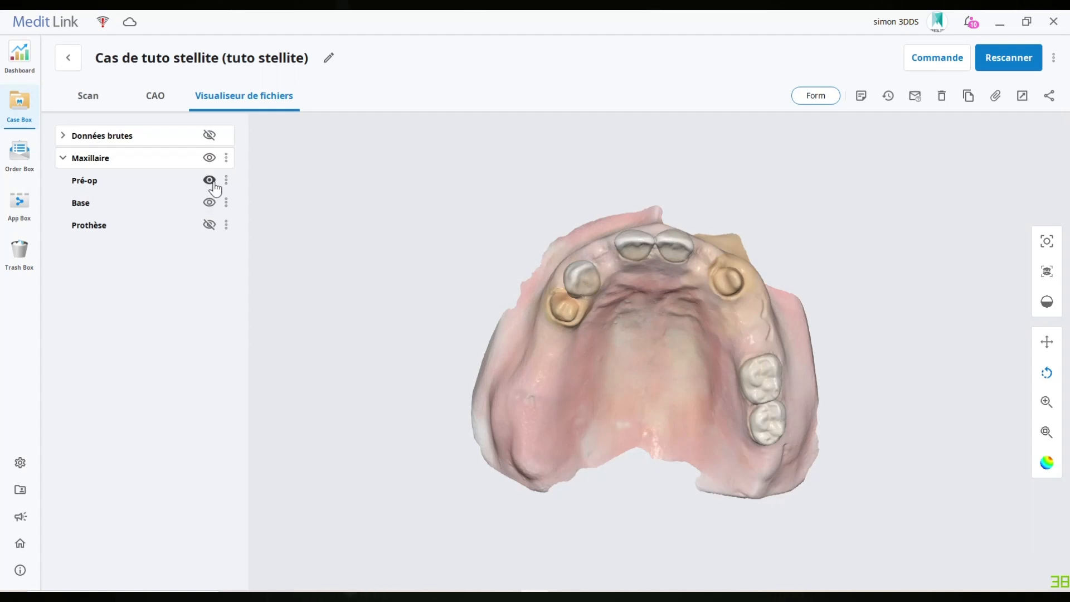
pyautogui.moveTo(600, 386); pyautogui.dragTo(683, 419)
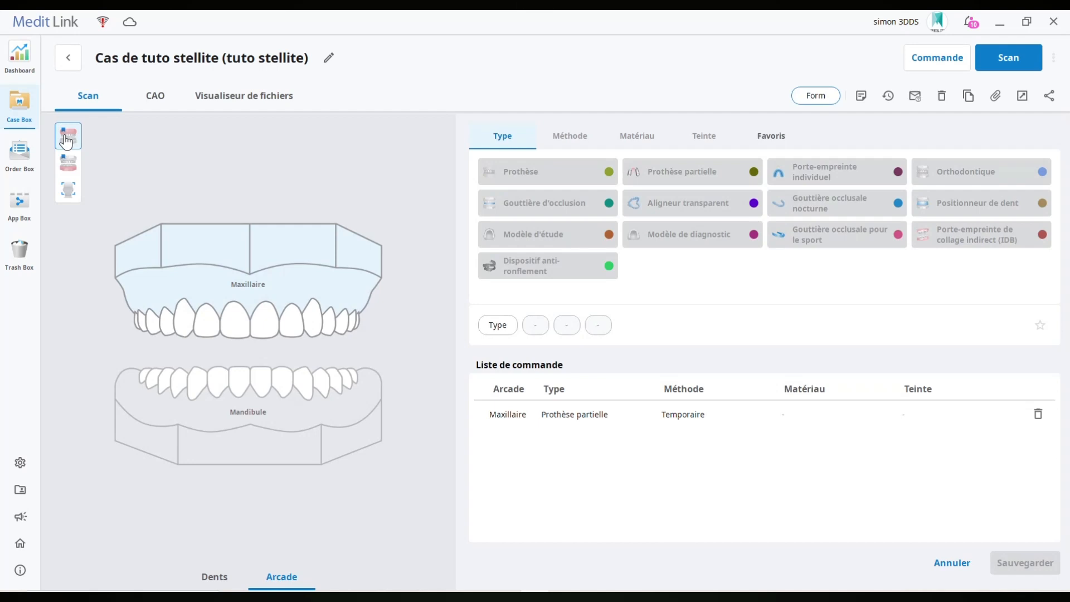
# Set the Maxillaire arch to Prothèse partielle with the Temporaire method in the form and launch the scan.
pyautogui.click(221, 270)
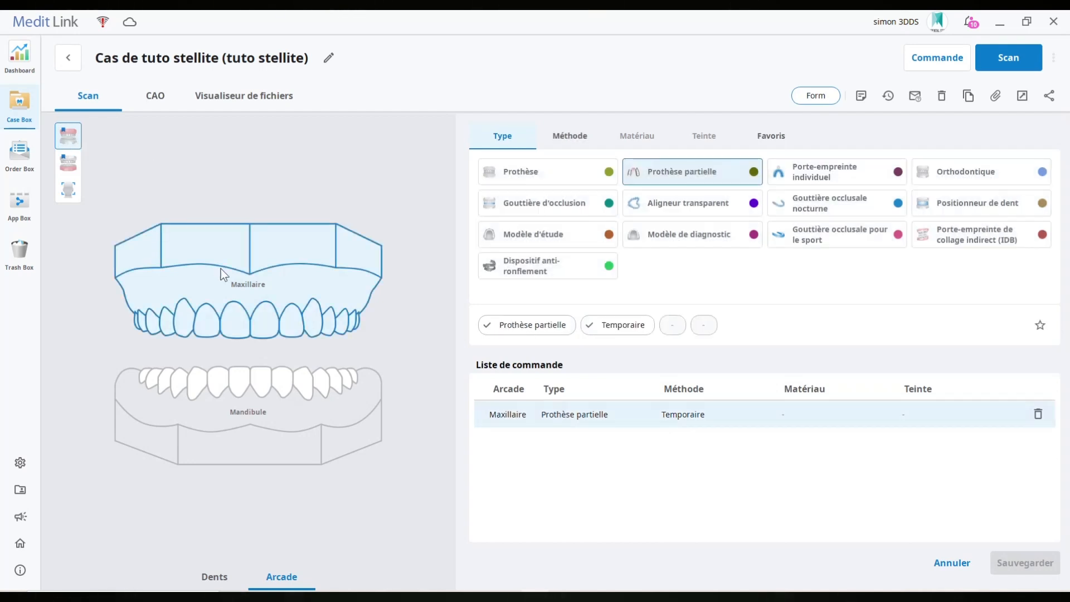
pyautogui.click(674, 172)
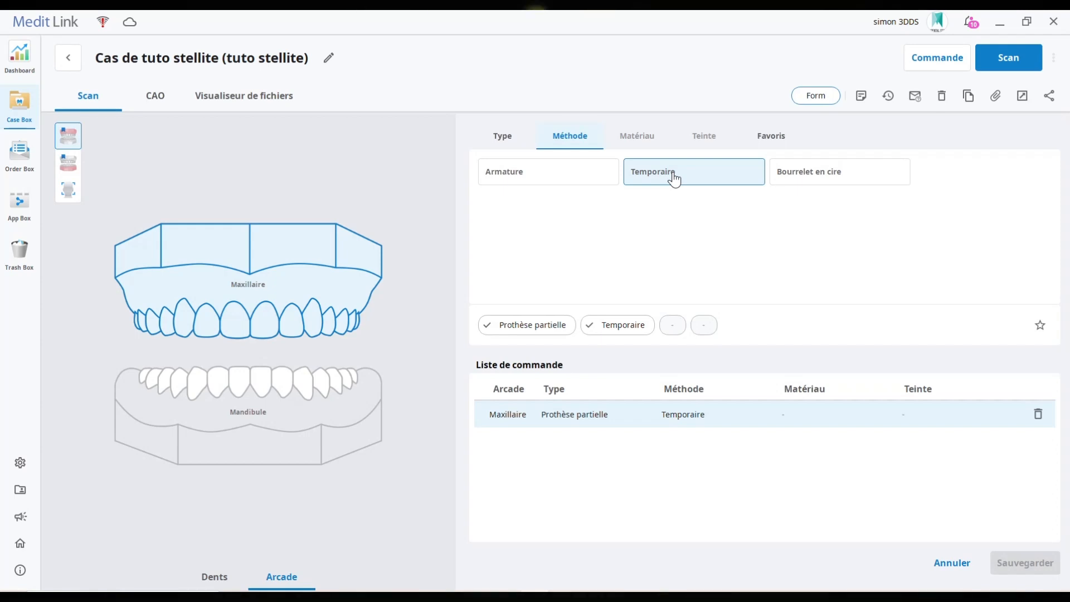
pyautogui.click(674, 176)
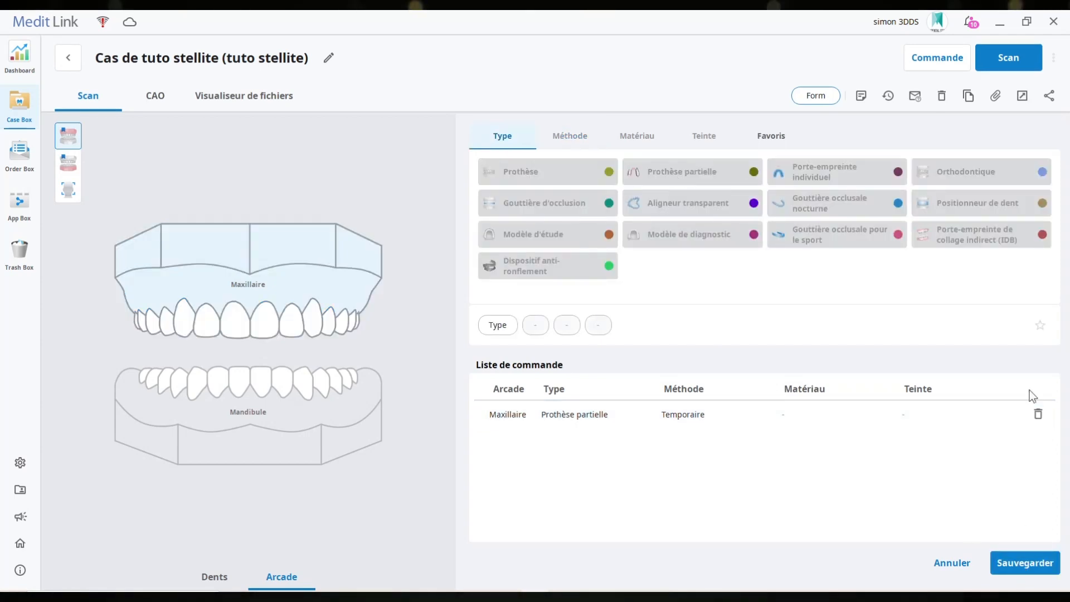
pyautogui.click(999, 28)
# Examine the pre-operative maxillary scan and the maxillary base scan with the prepared teeth from several angles.
pyautogui.scroll(-5, 762, 228)
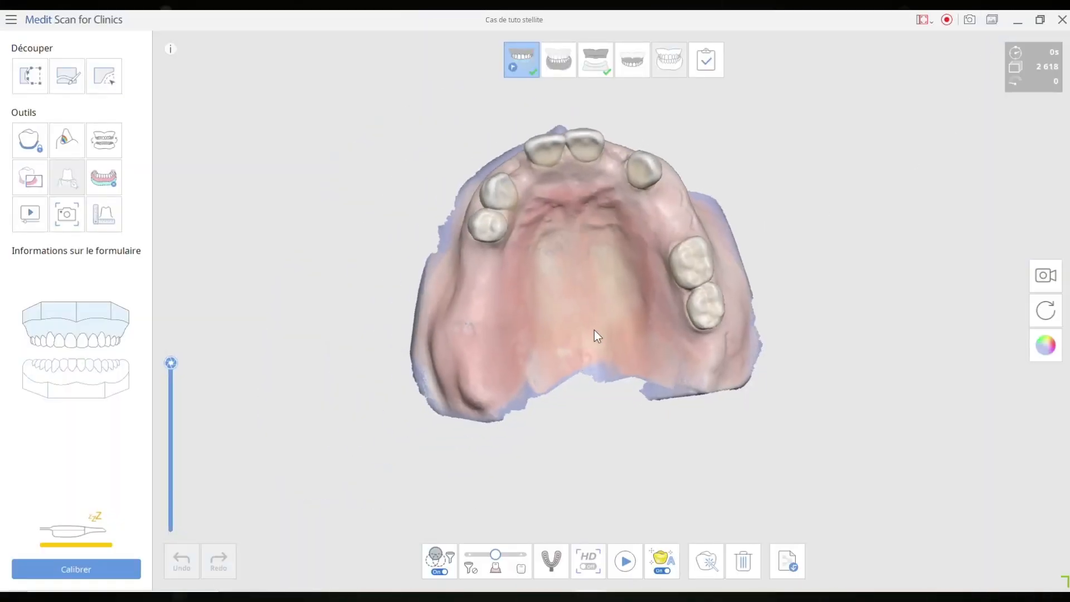
pyautogui.moveTo(411, 243); pyautogui.dragTo(442, 236, button='right')
pyautogui.moveTo(632, 278); pyautogui.dragTo(669, 277, button='right')
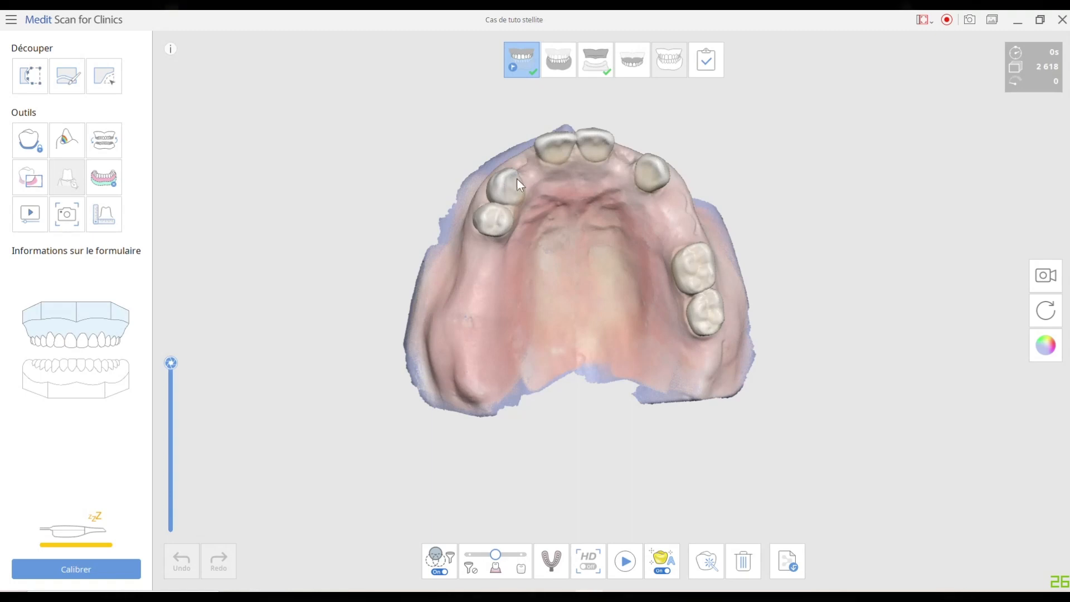
pyautogui.click(588, 63)
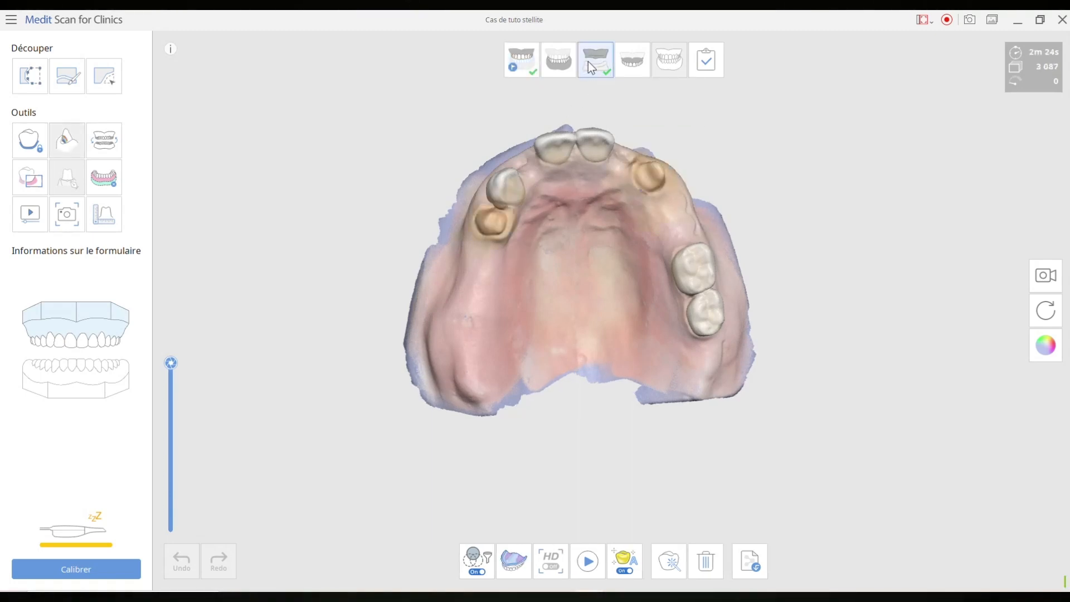
pyautogui.moveTo(542, 336); pyautogui.dragTo(596, 270, button='right')
pyautogui.moveTo(608, 193); pyautogui.dragTo(697, 244, button='right')
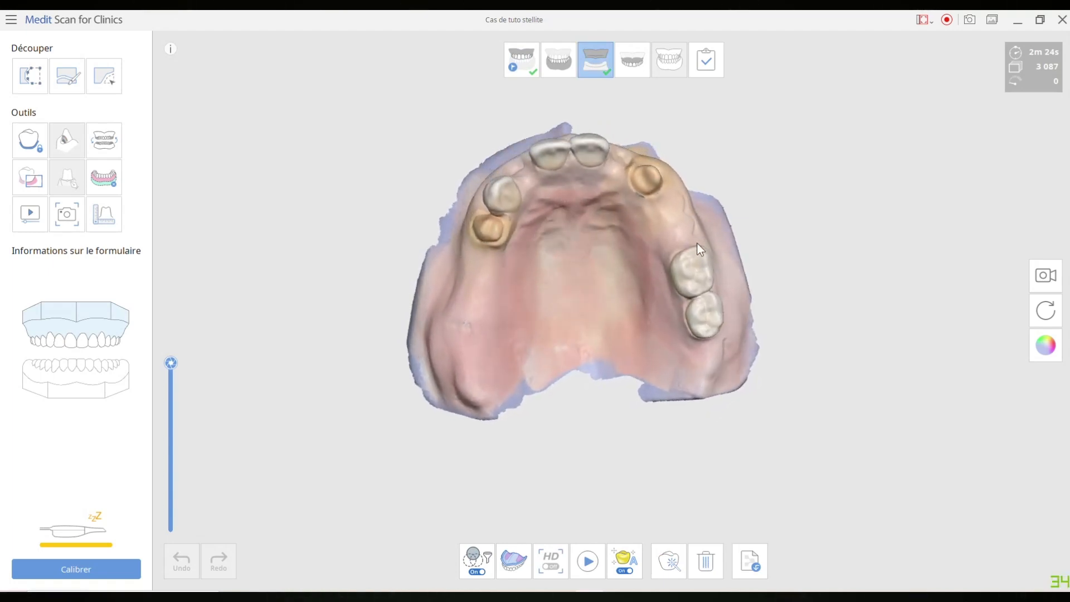
# Go to the maxillary prosthesis stage and read its scanning strategy guide before closing it.
pyautogui.click(637, 67)
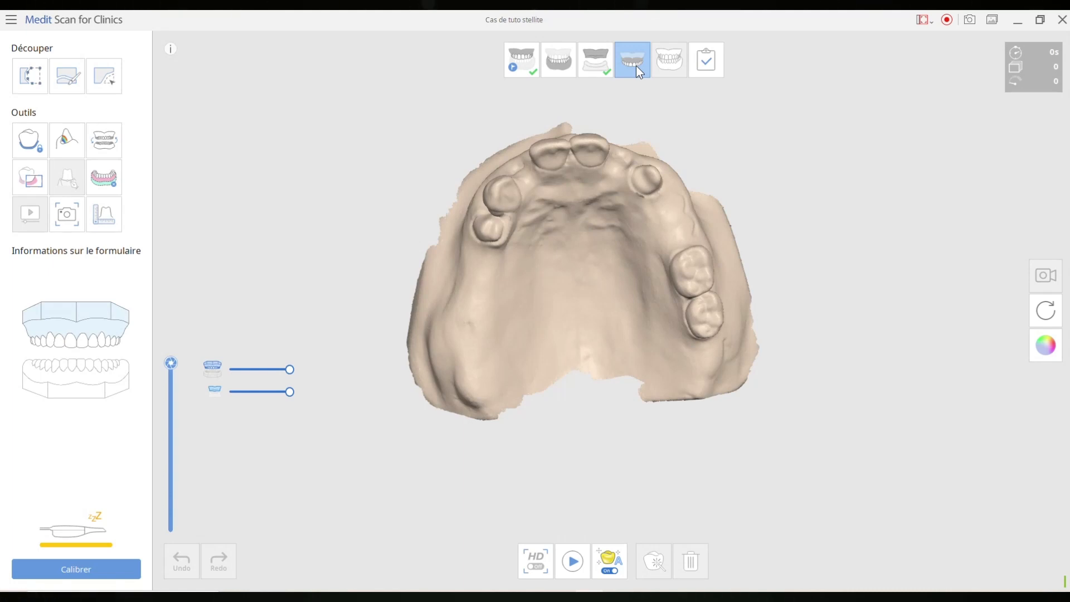
pyautogui.click(172, 49)
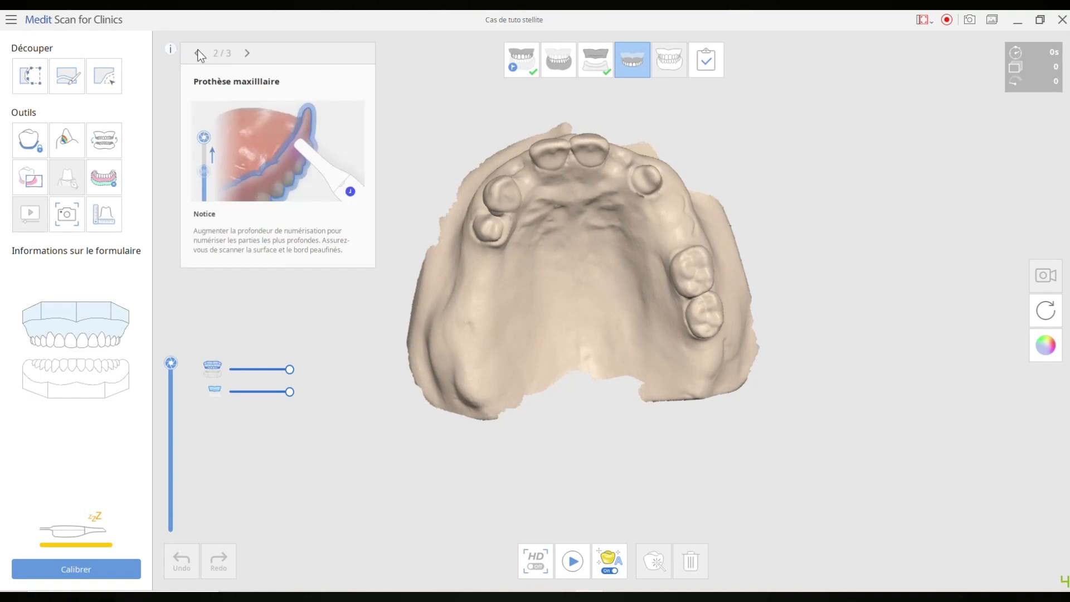
pyautogui.click(196, 53)
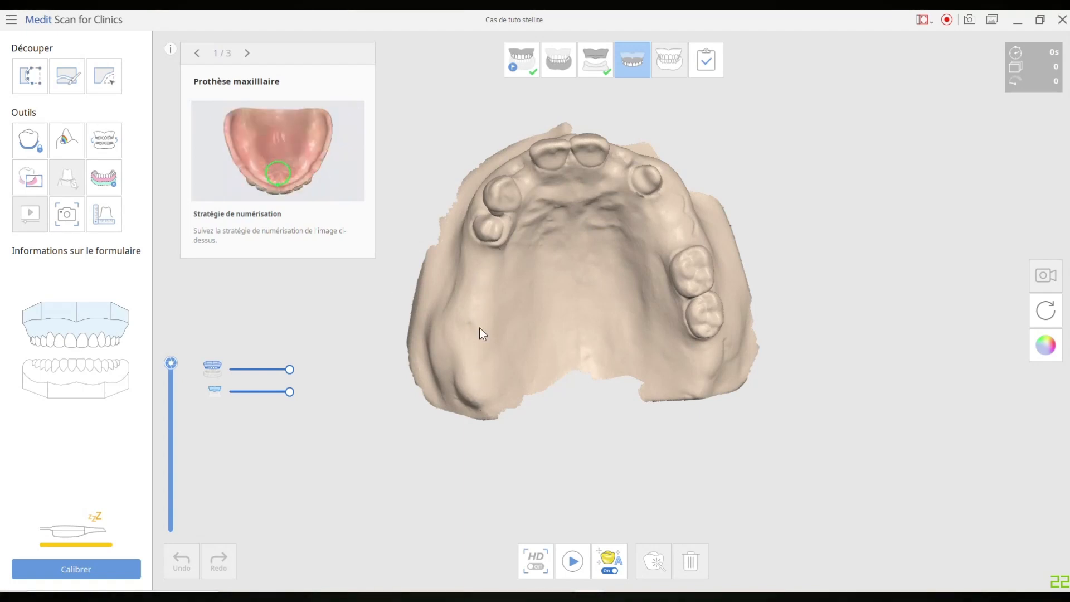
pyautogui.click(171, 49)
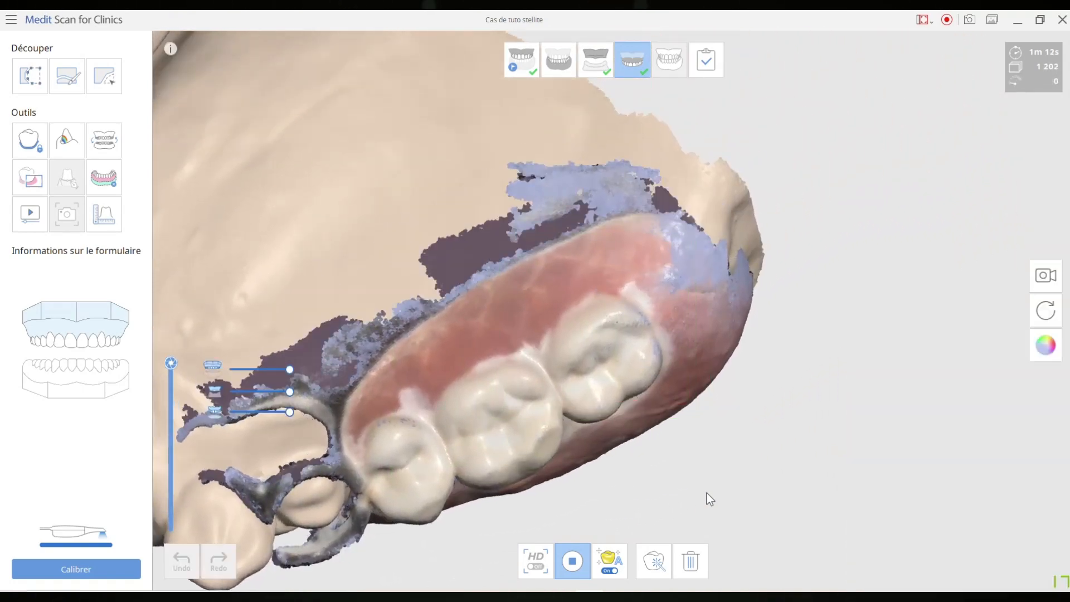
# Hide the maxillary base layer and inspect the scanned partial prosthesis for missing areas, including its underside.
pyautogui.moveTo(706, 493); pyautogui.dragTo(734, 343, button='right')
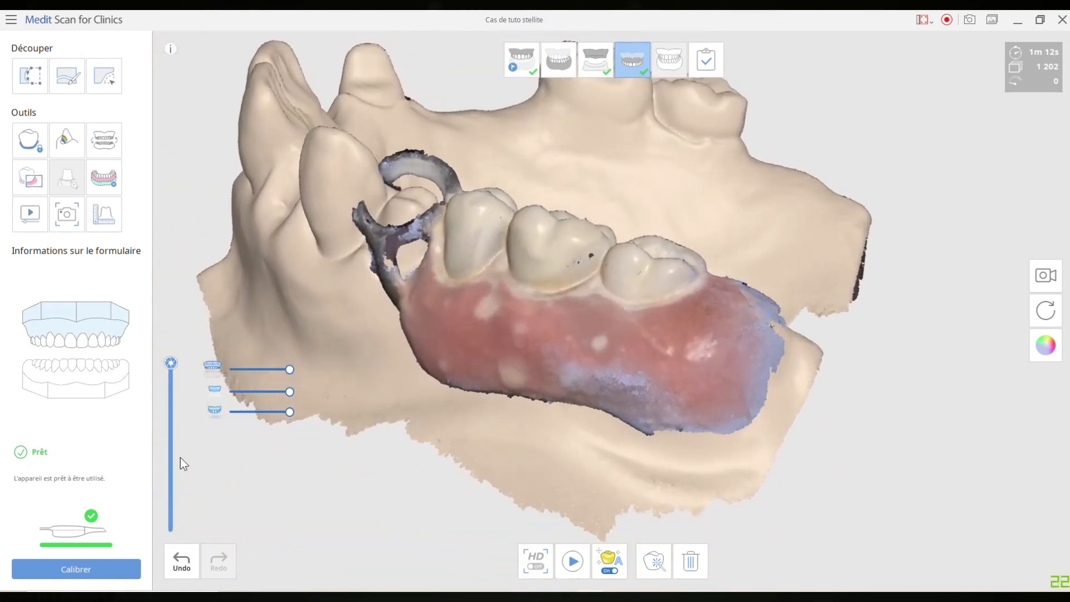
pyautogui.click(215, 389)
pyautogui.moveTo(485, 312); pyautogui.dragTo(653, 254, button='right')
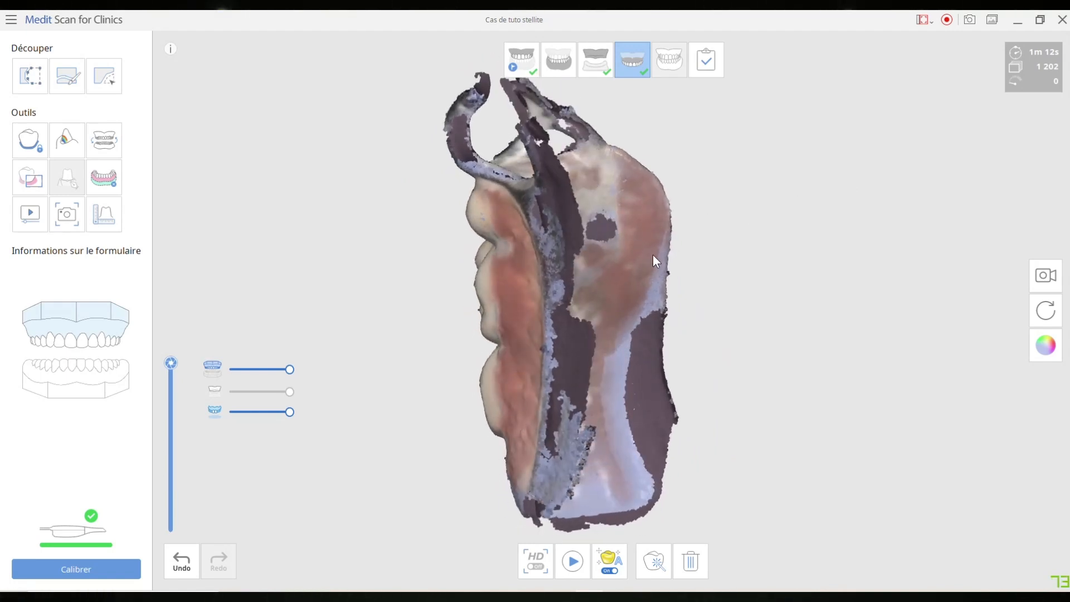
# Resume scanning the prosthesis to fill its missing areas, check the coverage all around and complete the scan.
pyautogui.press('space')
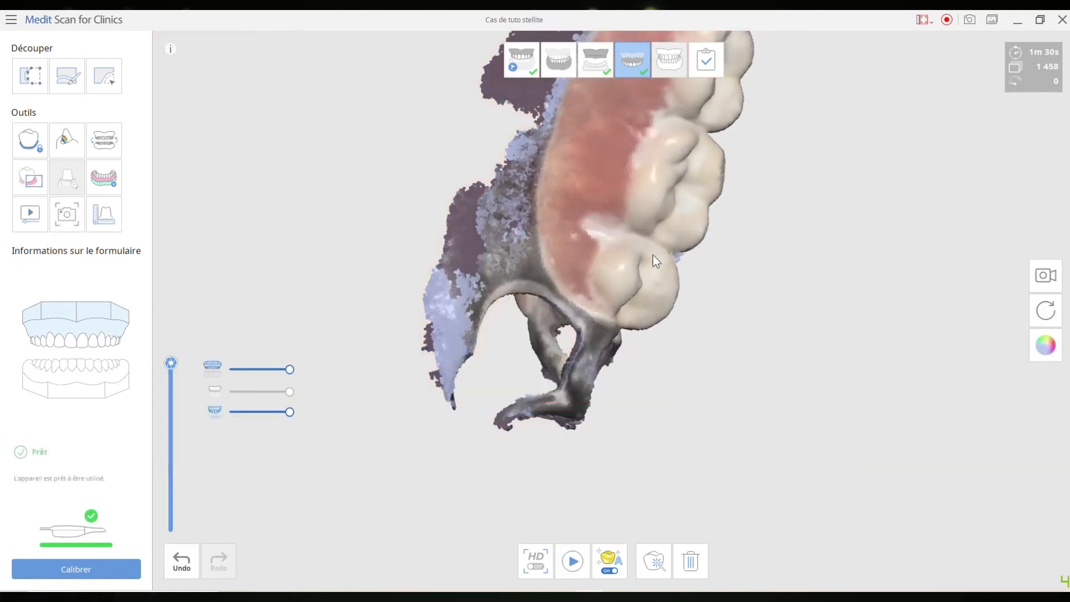
pyautogui.scroll(-3, 634, 287)
pyautogui.moveTo(634, 287); pyautogui.dragTo(794, 250, button='right')
pyautogui.moveTo(795, 249); pyautogui.dragTo(720, 339, button='middle')
pyautogui.moveTo(720, 339); pyautogui.dragTo(537, 429, button='right')
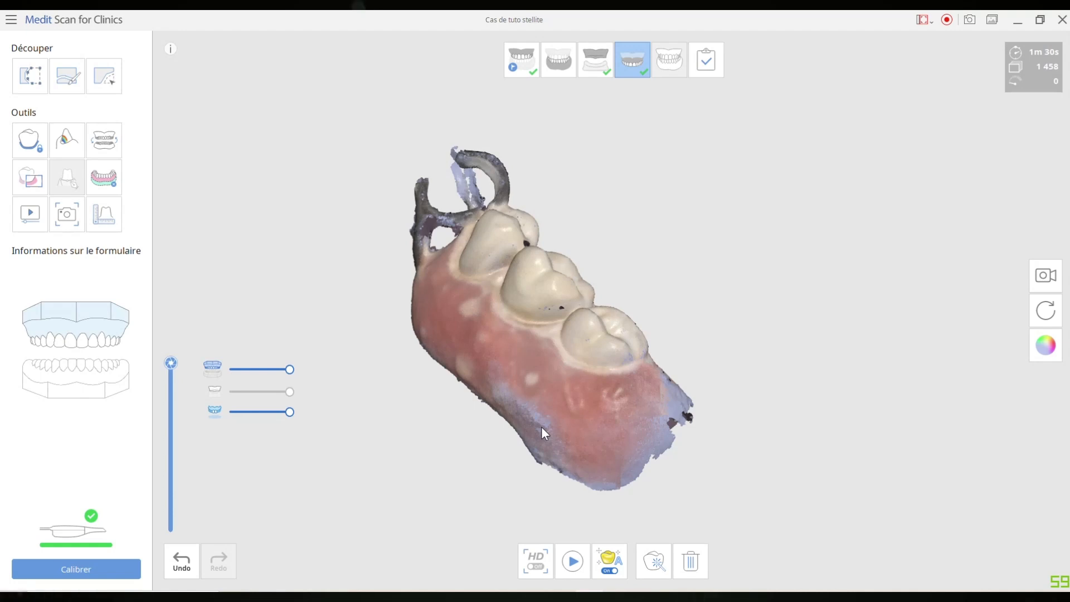
pyautogui.click(705, 68)
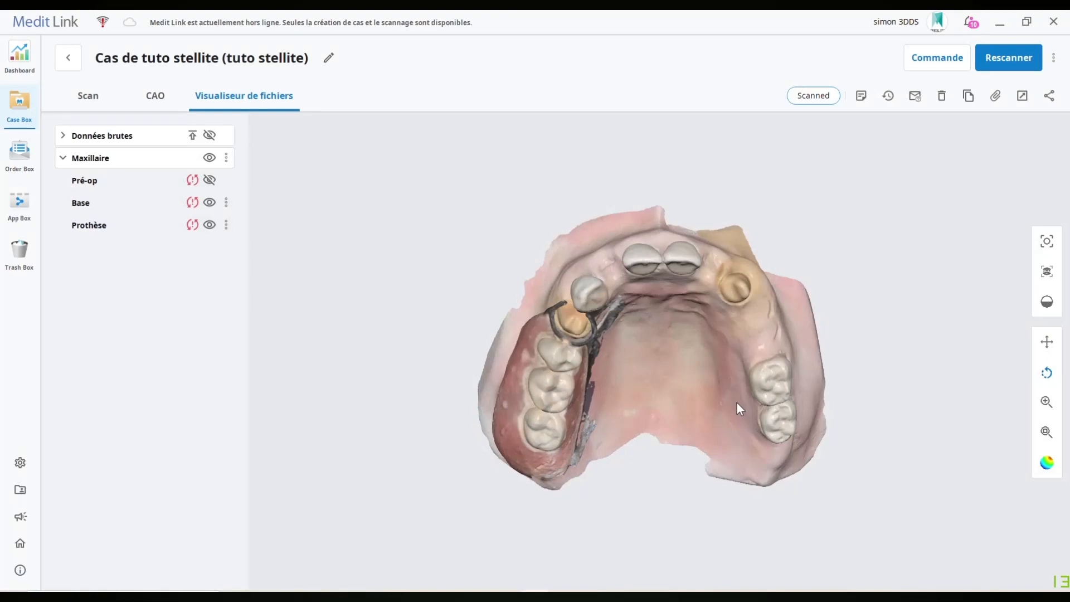
# Examine in the case viewer how the scanned prosthesis and its clasps fit the maxillary base around the prepared tooth.
pyautogui.click(589, 596)
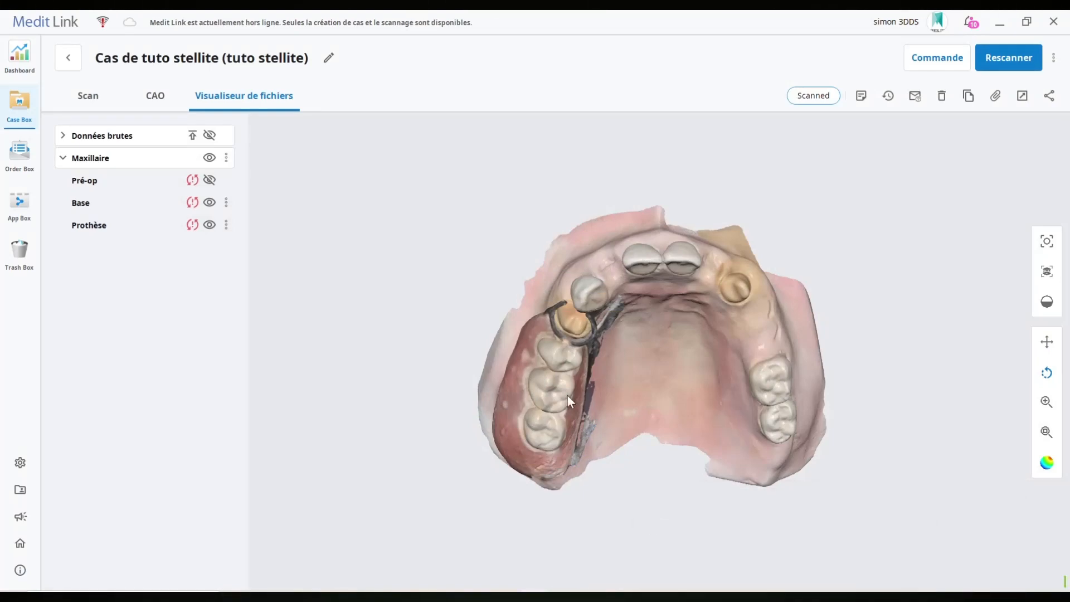
pyautogui.moveTo(644, 382); pyautogui.dragTo(657, 321)
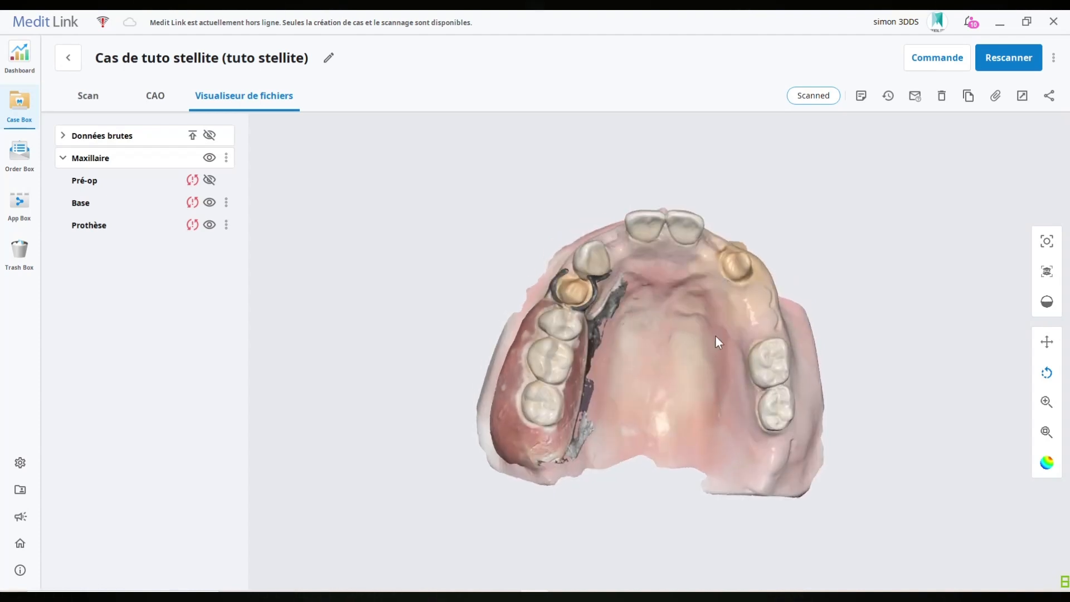
pyautogui.moveTo(740, 353); pyautogui.dragTo(652, 212)
pyautogui.scroll(5, 646, 228)
pyautogui.moveTo(615, 310); pyautogui.dragTo(696, 474)
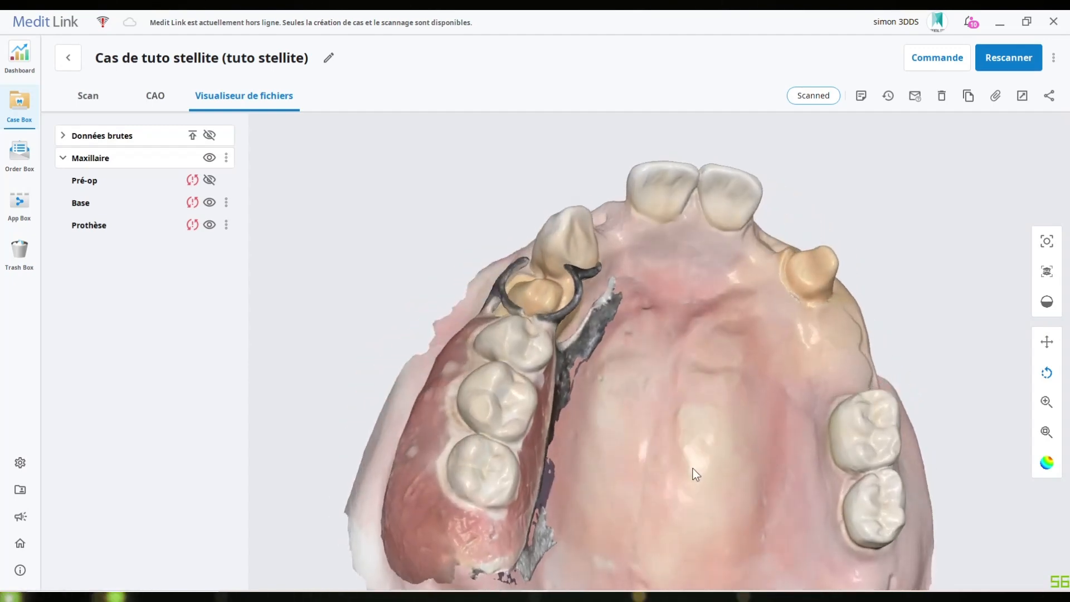
pyautogui.scroll(-5, 695, 473)
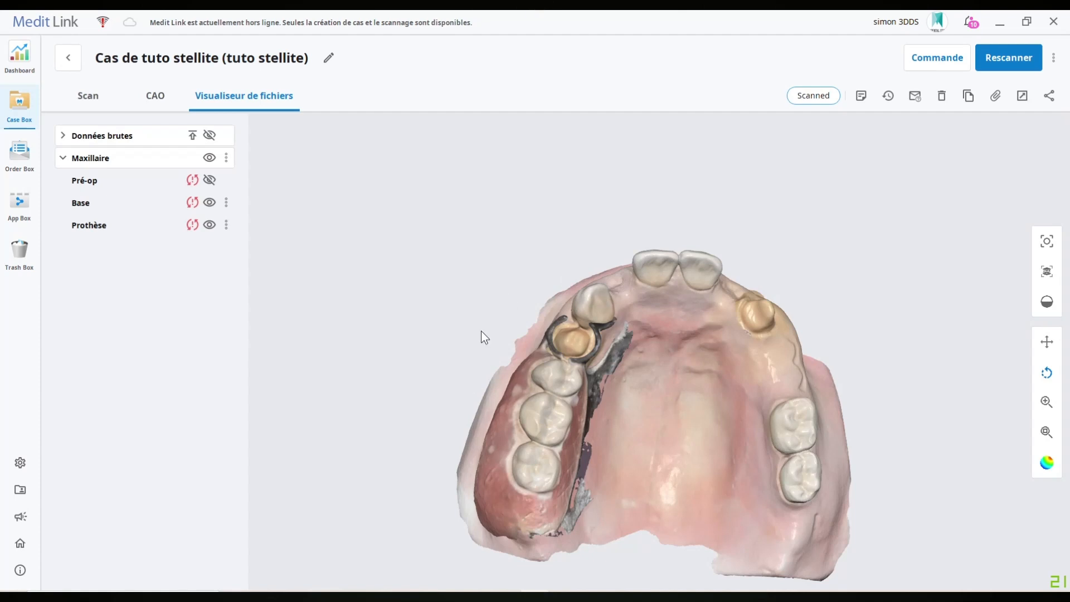
pyautogui.moveTo(706, 457); pyautogui.dragTo(573, 256)
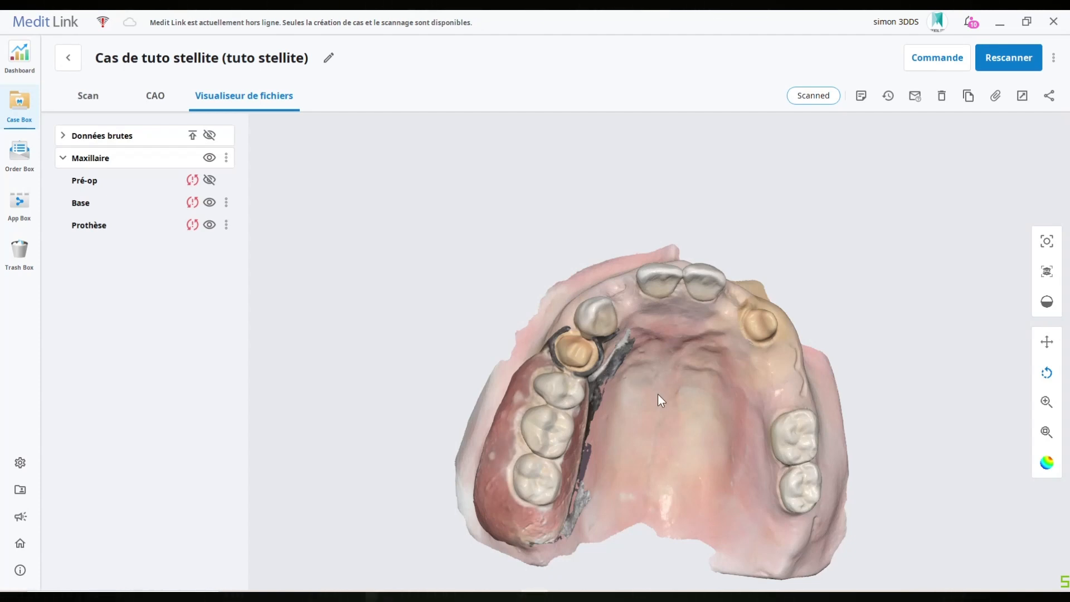
pyautogui.moveTo(680, 416); pyautogui.dragTo(753, 492)
pyautogui.moveTo(623, 283); pyautogui.dragTo(673, 419)
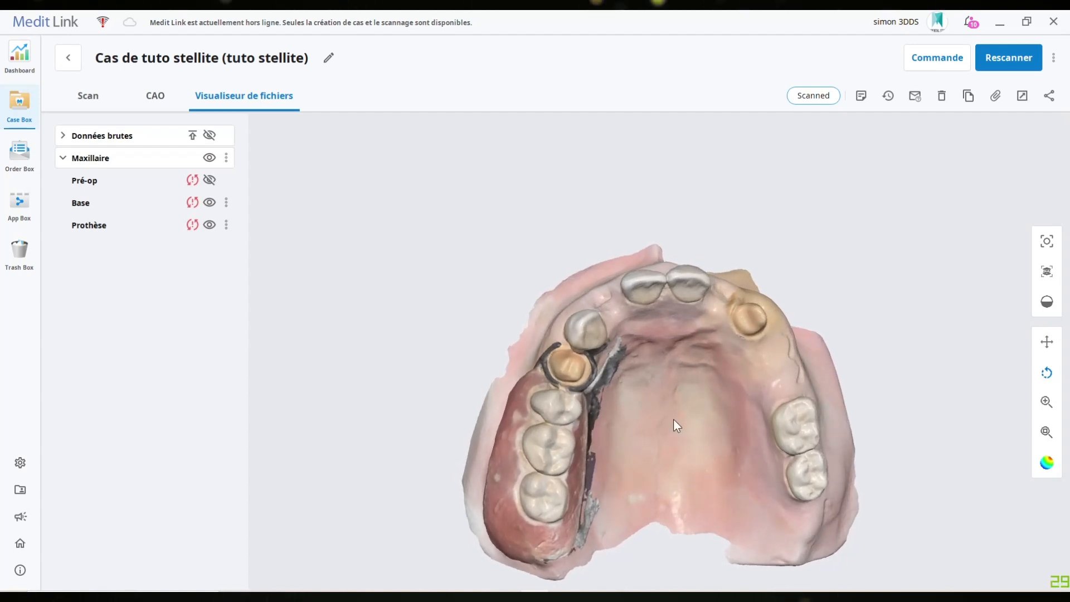
pyautogui.moveTo(673, 397); pyautogui.dragTo(607, 457)
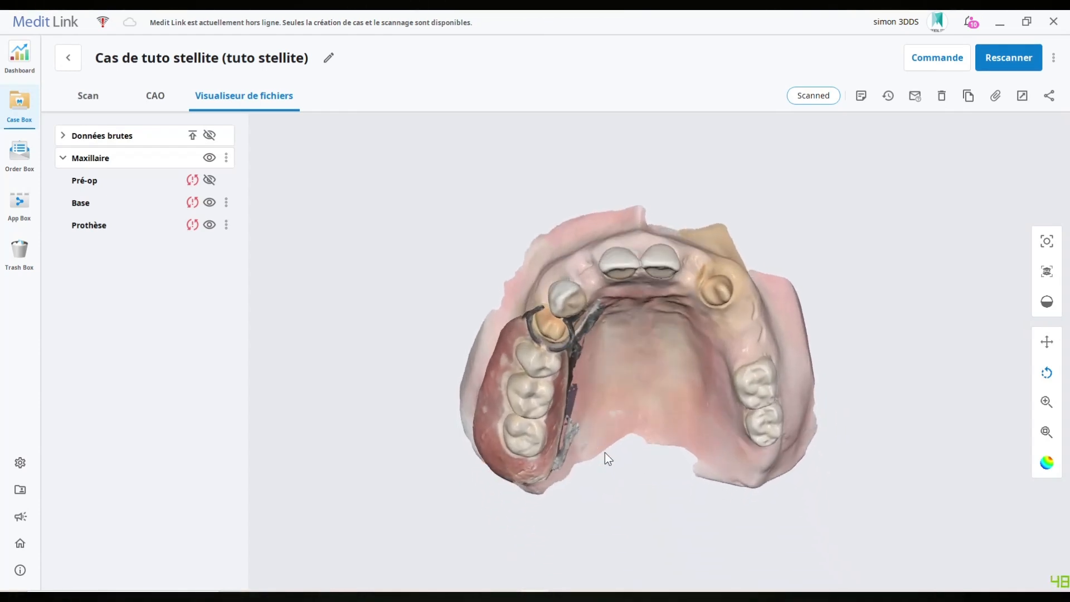